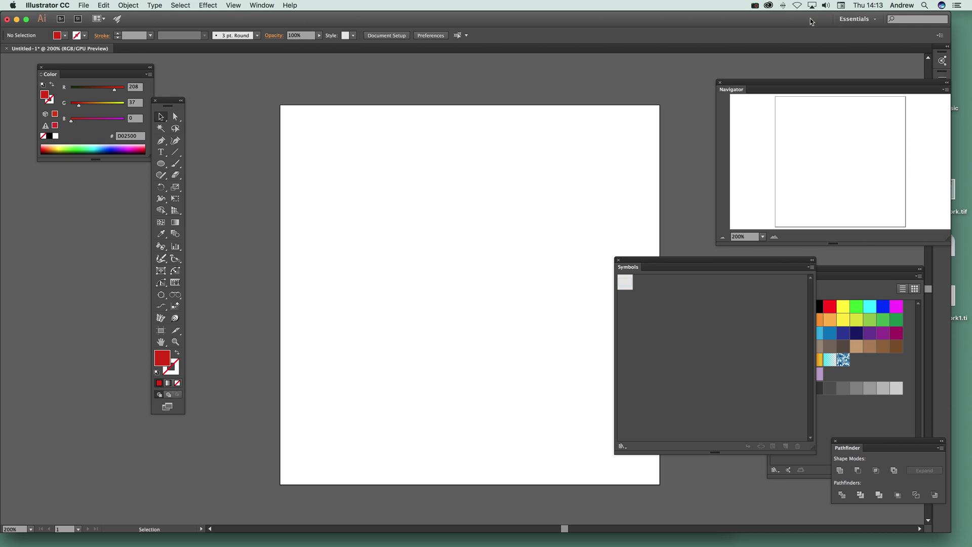
- Draw a large red circle with a smaller circle inside it filled yellow
{"action": "left_click", "coordinate": [160, 163]}
{"action": "left_click_drag", "start_coordinate": [333, 166], "coordinate": [570, 367]}
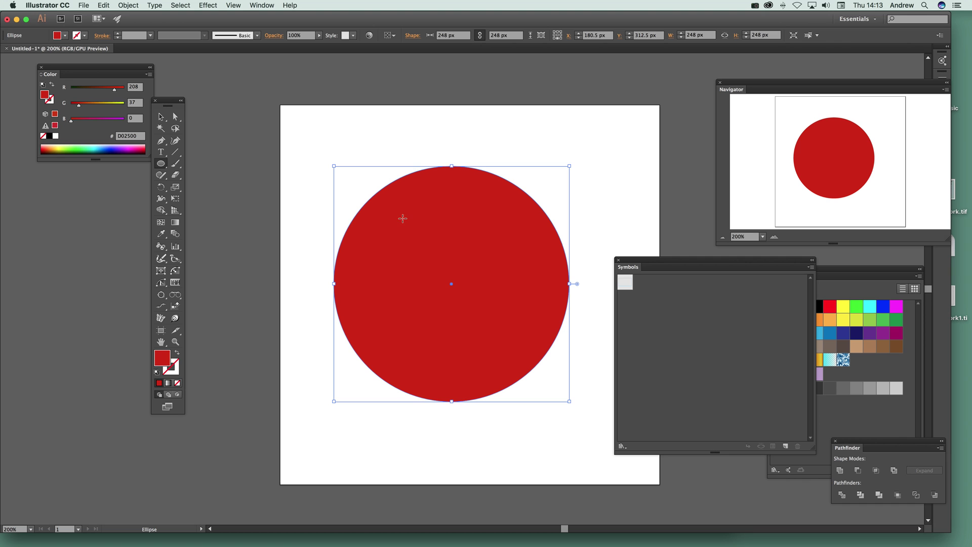
{"action": "left_click_drag", "start_coordinate": [401, 217], "coordinate": [525, 335]}
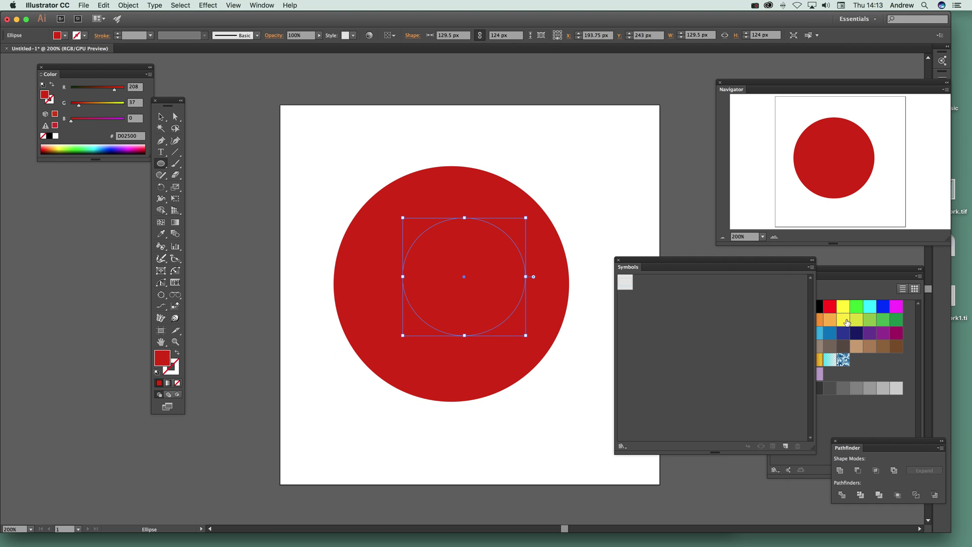
{"action": "left_click", "coordinate": [842, 319]}
- Marquee-select both circles and drag them into the Symbols panel as a new symbol
{"action": "left_click", "coordinate": [160, 116]}
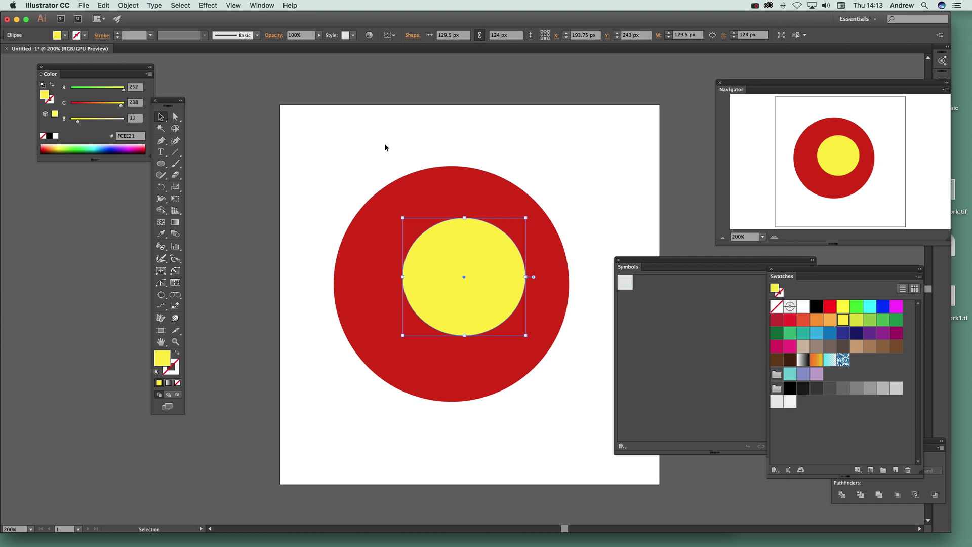
{"action": "left_click_drag", "start_coordinate": [315, 133], "coordinate": [633, 431]}
{"action": "left_click_drag", "start_coordinate": [480, 260], "coordinate": [636, 303]}
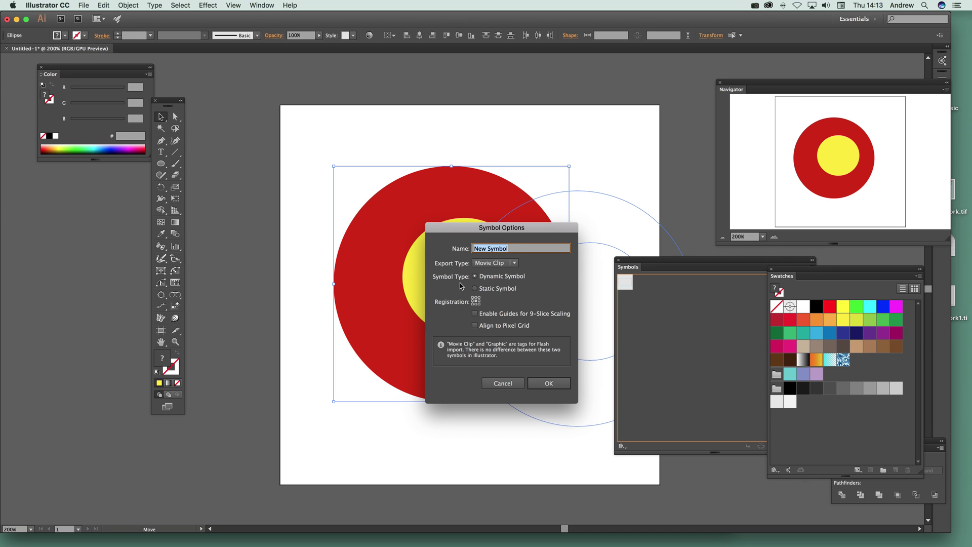
- Confirm the dynamic New Symbol, delete the instance, and place a fresh New Symbol instance
{"action": "left_click", "coordinate": [548, 383]}
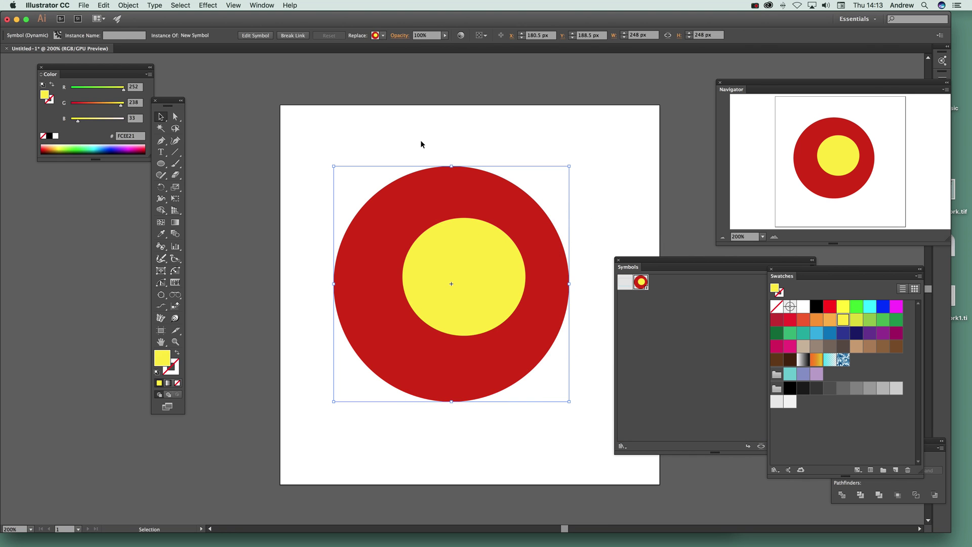
{"action": "key", "text": "Delete"}
{"action": "left_click_drag", "start_coordinate": [638, 284], "coordinate": [416, 259]}
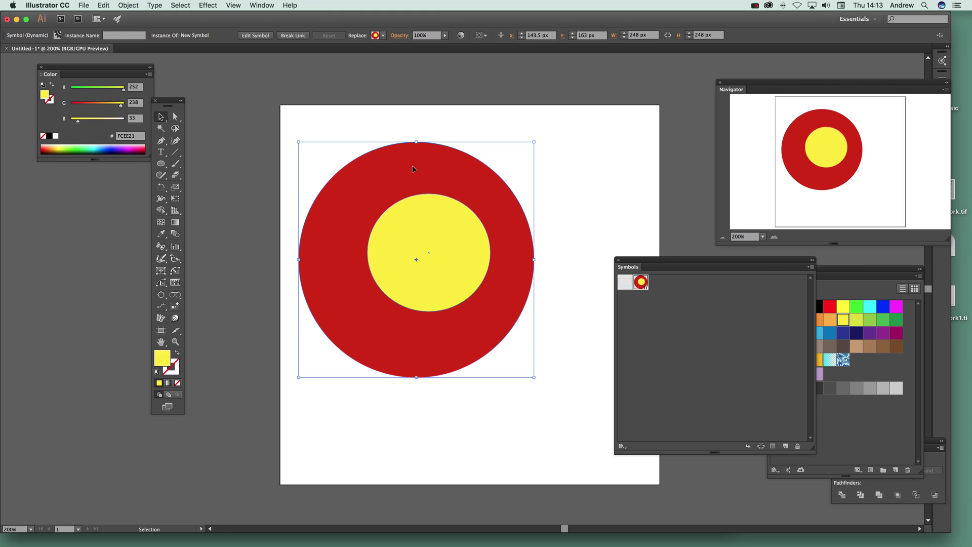
- Enter symbol editing mode for New Symbol and fill its inner circle purple
{"action": "double_click", "coordinate": [435, 250]}
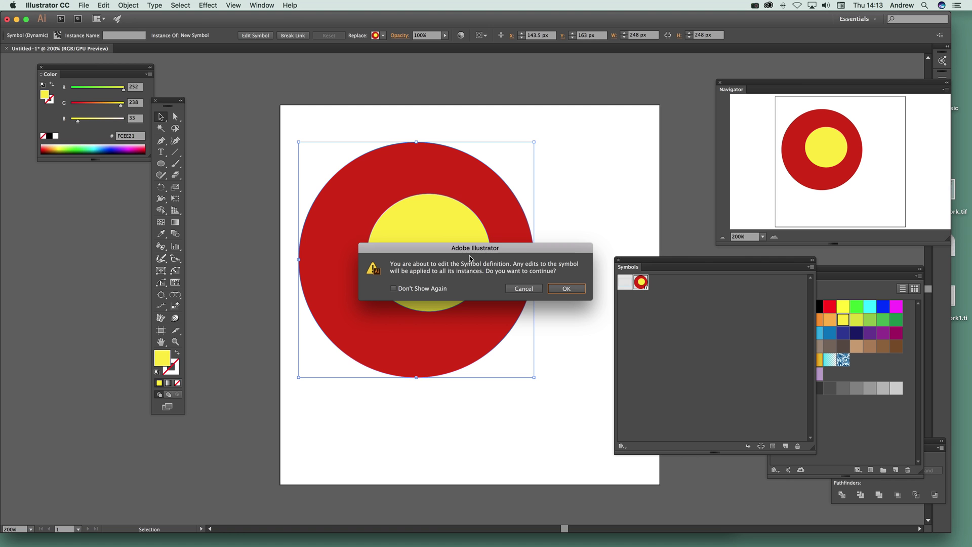
{"action": "left_click", "coordinate": [559, 289]}
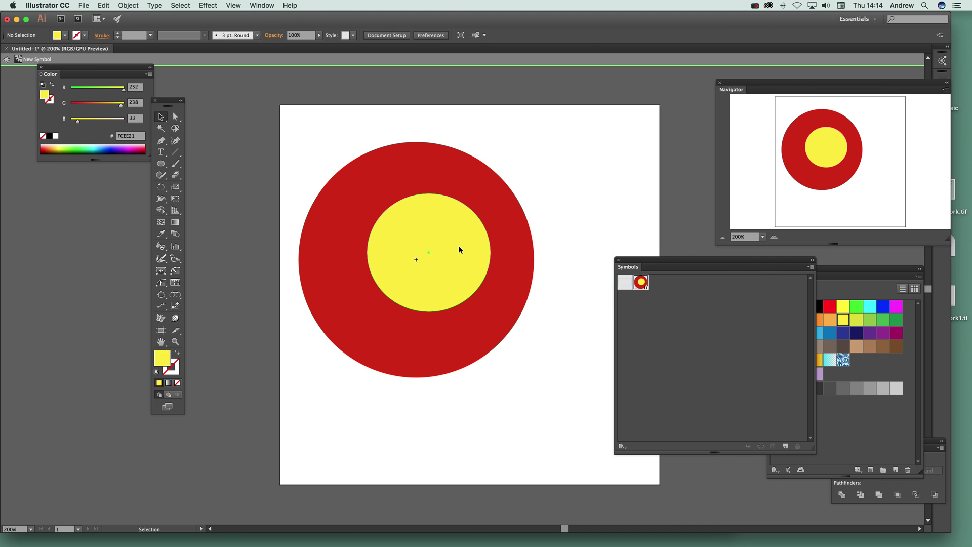
{"action": "left_click", "coordinate": [458, 245]}
{"action": "left_click", "coordinate": [875, 334]}
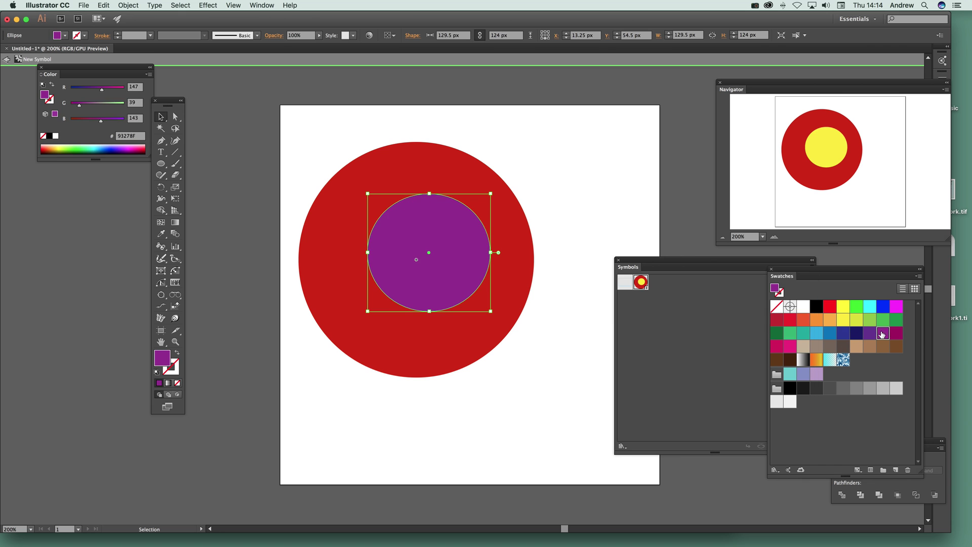
- Fill the outer circle yellow and exit symbol editing mode
{"action": "left_click", "coordinate": [469, 333]}
{"action": "left_click", "coordinate": [827, 307]}
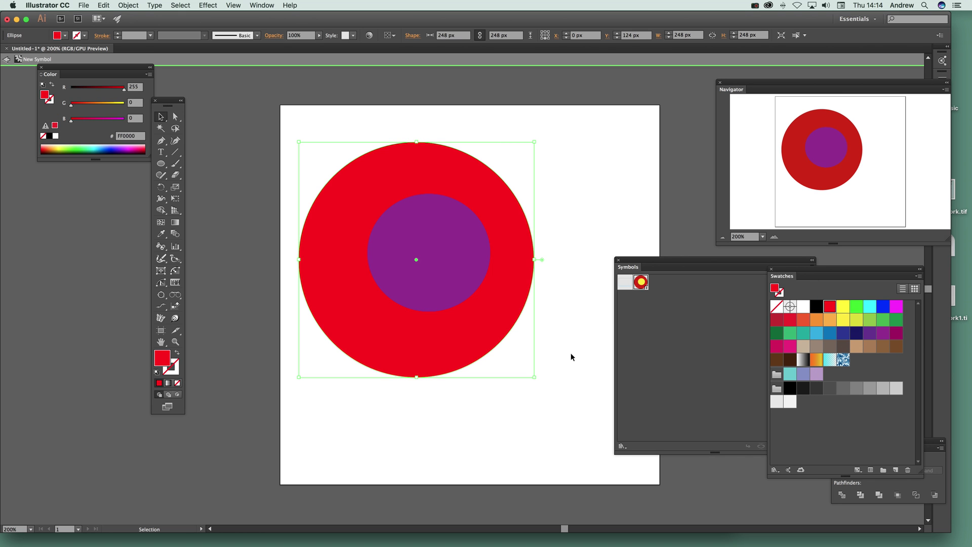
{"action": "left_click", "coordinate": [845, 310]}
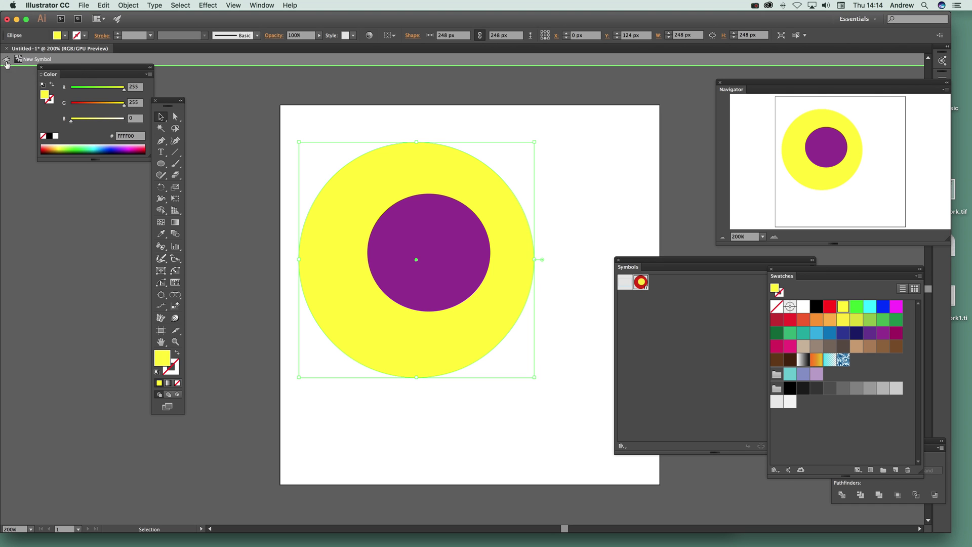
{"action": "right_click", "coordinate": [420, 223]}
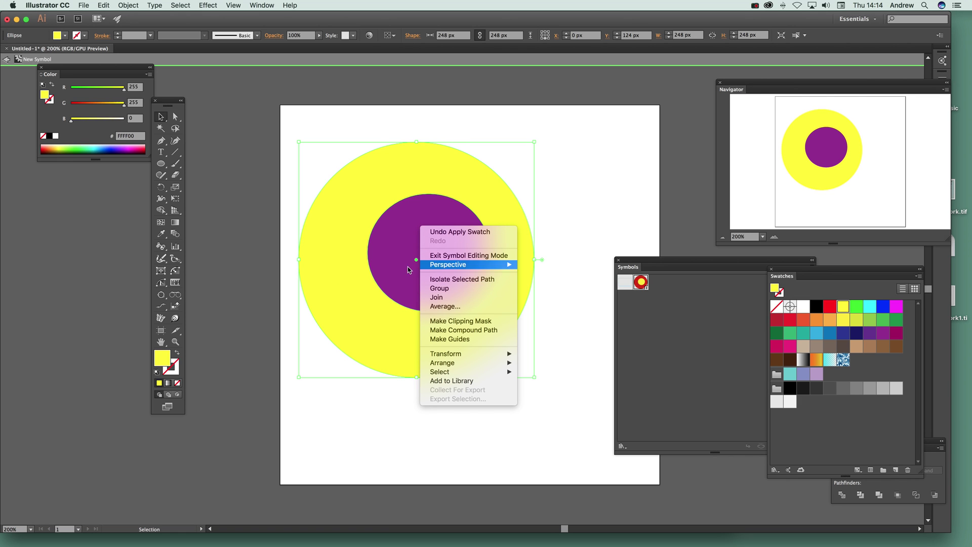
{"action": "left_click", "coordinate": [6, 60]}
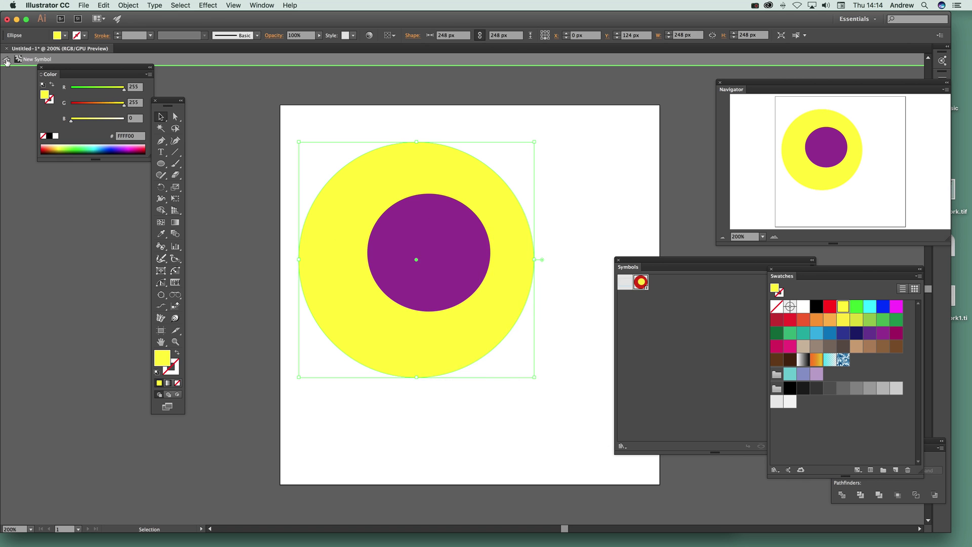
{"action": "left_click", "coordinate": [7, 61]}
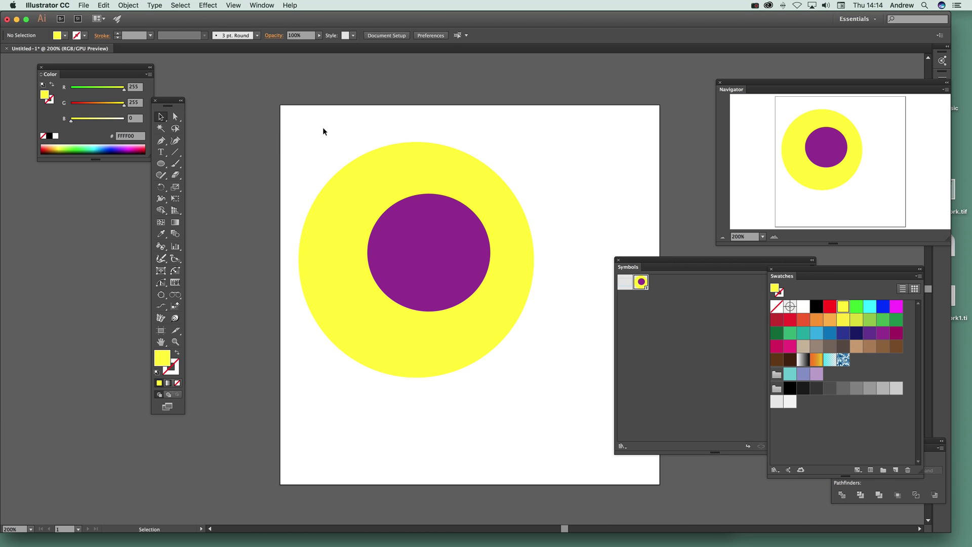
- Select the symbol instance and show the Color Guide panel beside the artwork
{"action": "left_click_drag", "start_coordinate": [304, 134], "coordinate": [554, 413]}
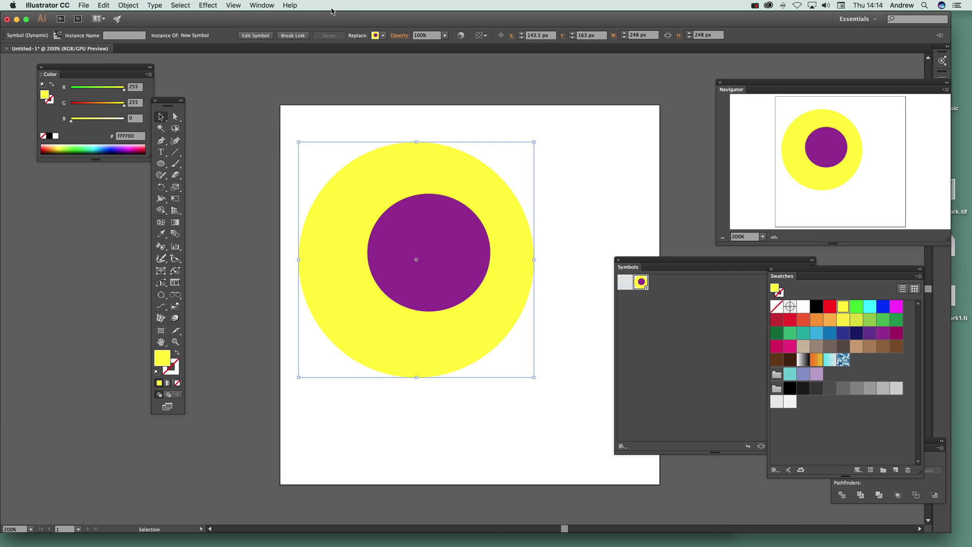
{"action": "left_click", "coordinate": [264, 6]}
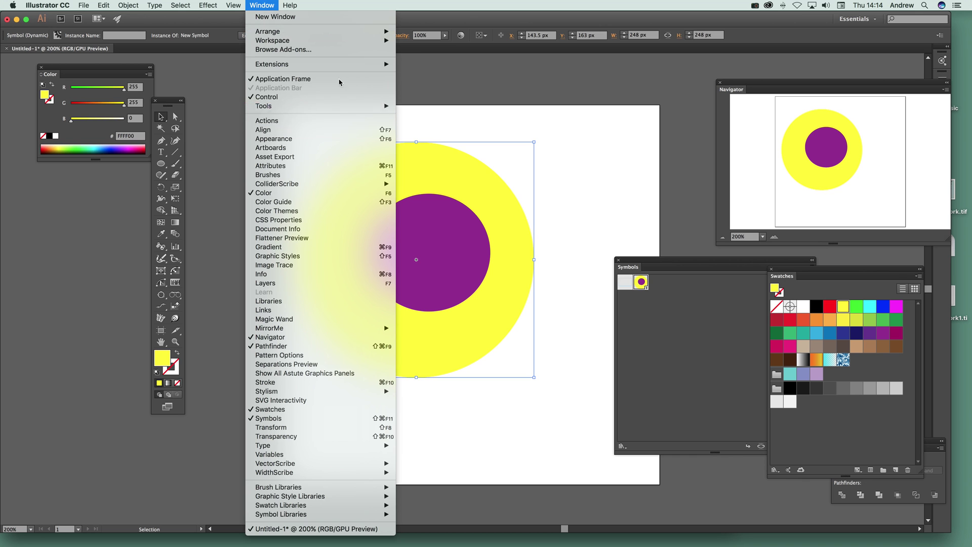
{"action": "left_click", "coordinate": [303, 202]}
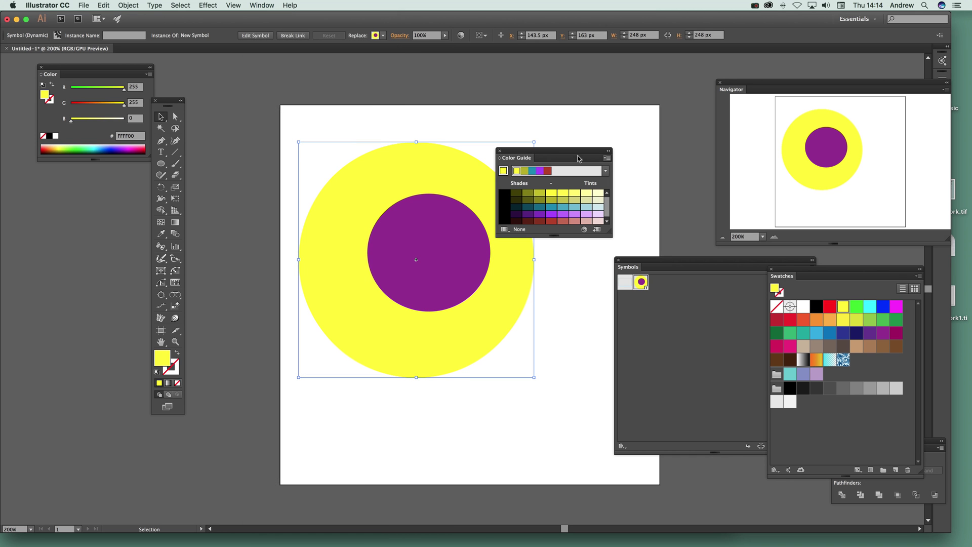
{"action": "left_click_drag", "start_coordinate": [552, 156], "coordinate": [626, 98]}
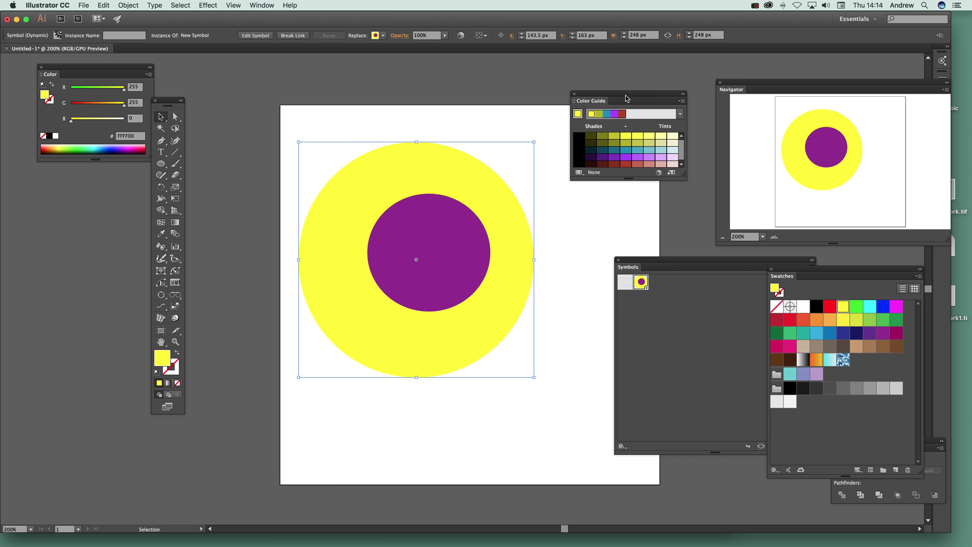
- In Recolor Artwork, apply the Compound harmony and randomize the colour order repeatedly
{"action": "left_click", "coordinate": [669, 173]}
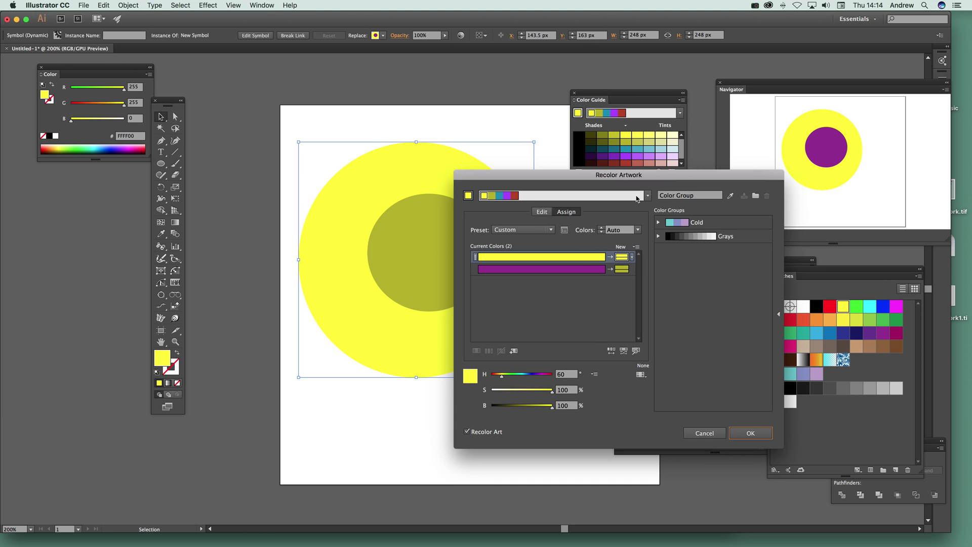
{"action": "left_click", "coordinate": [647, 195]}
{"action": "left_click", "coordinate": [577, 282]}
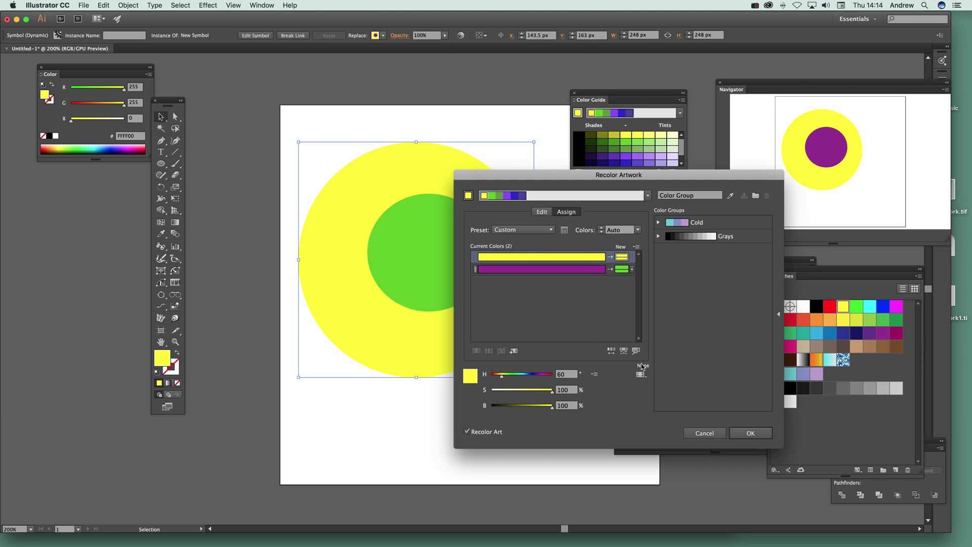
{"action": "left_click", "coordinate": [612, 351]}
{"action": "left_click", "coordinate": [612, 350]}
{"action": "left_click", "coordinate": [611, 351]}
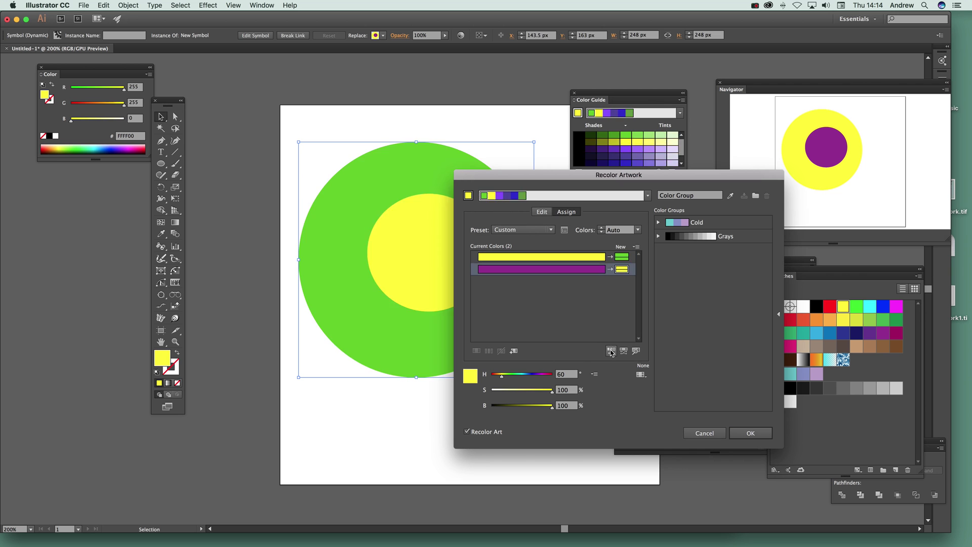
{"action": "left_click", "coordinate": [612, 351]}
{"action": "left_click", "coordinate": [612, 351]}
{"action": "left_click", "coordinate": [611, 351]}
{"action": "left_click", "coordinate": [611, 351]}
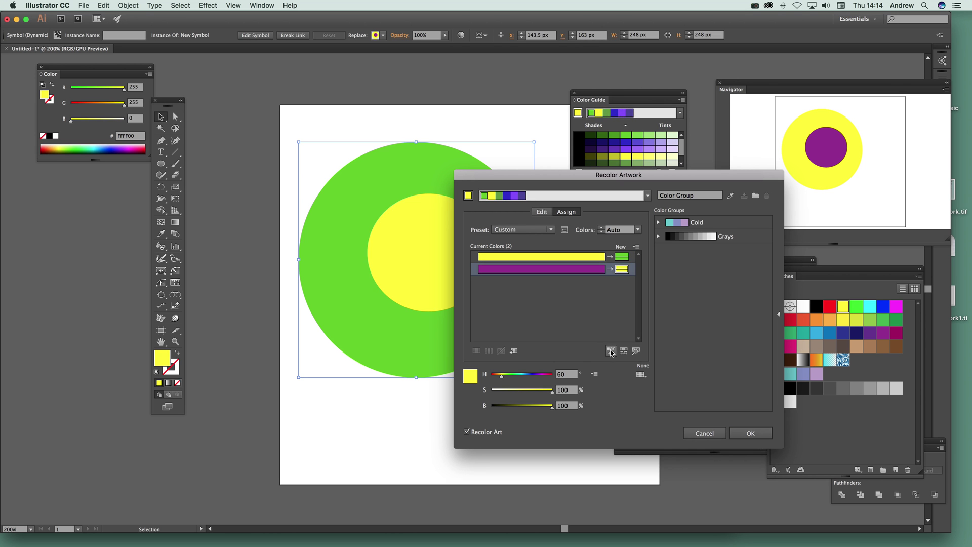
{"action": "left_click", "coordinate": [611, 351]}
{"action": "left_click", "coordinate": [611, 351]}
- Shift the base hue toward cyan, lower saturation to 71%, reshuffle, and apply the purple recolouring
{"action": "left_click", "coordinate": [524, 375]}
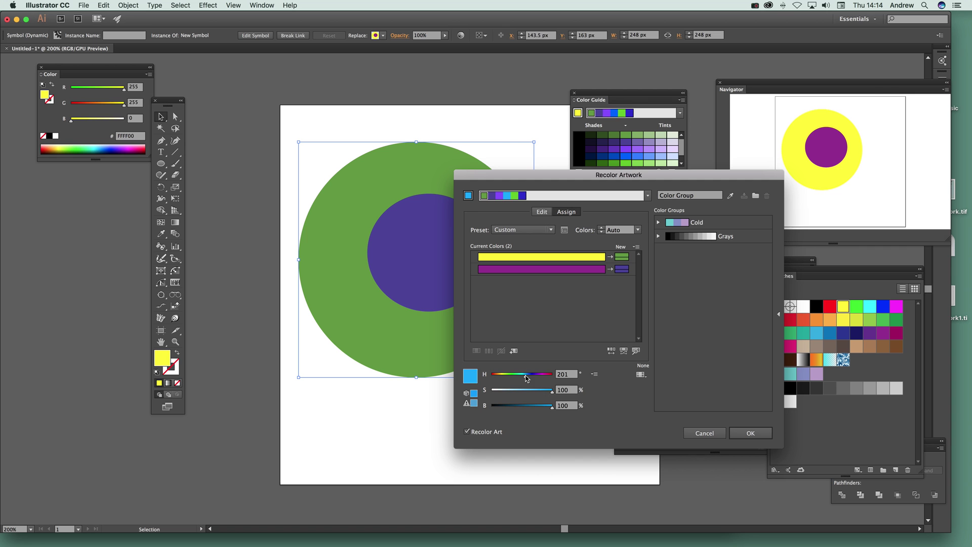
{"action": "left_click", "coordinate": [532, 389]}
{"action": "left_click", "coordinate": [612, 351]}
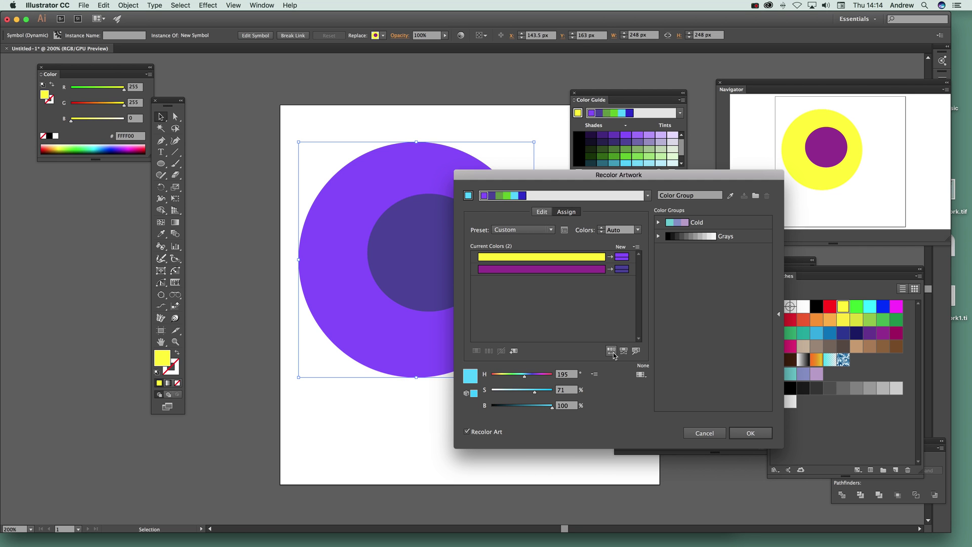
{"action": "left_click", "coordinate": [611, 351]}
{"action": "left_click", "coordinate": [611, 351]}
{"action": "left_click", "coordinate": [611, 350]}
{"action": "left_click", "coordinate": [611, 351]}
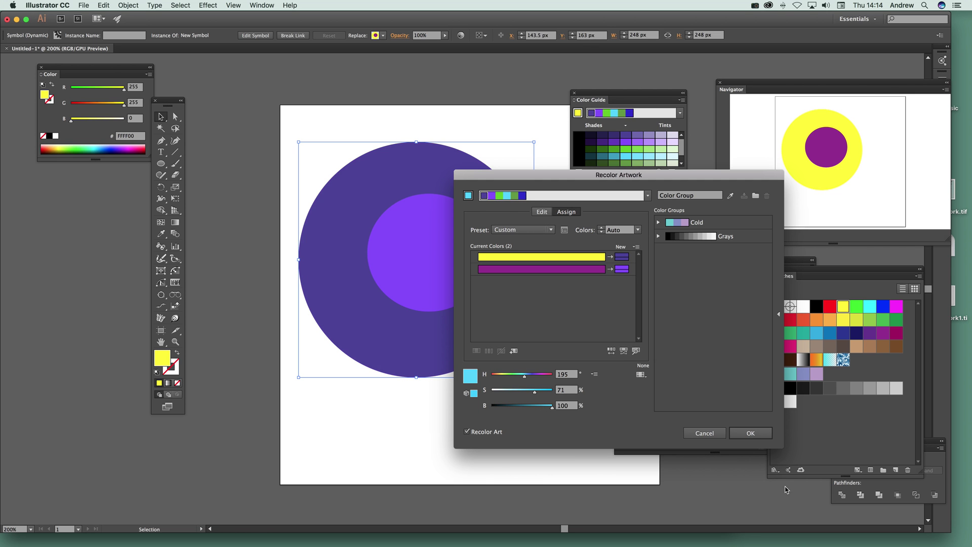
{"action": "left_click", "coordinate": [751, 433]}
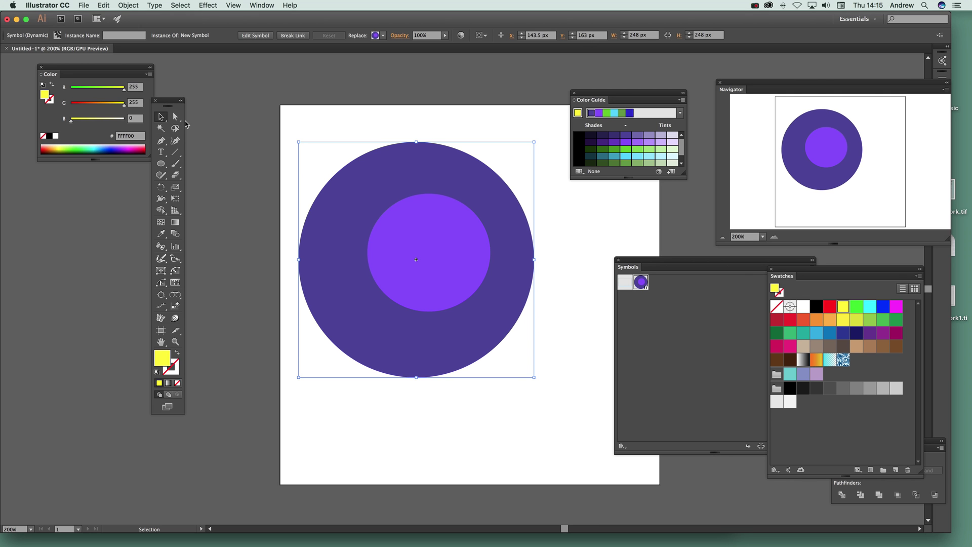
- Direct-select the symbol's inner circle, fill it with RGB Yellow, then deselect
{"action": "left_click", "coordinate": [176, 118]}
{"action": "left_click", "coordinate": [231, 121]}
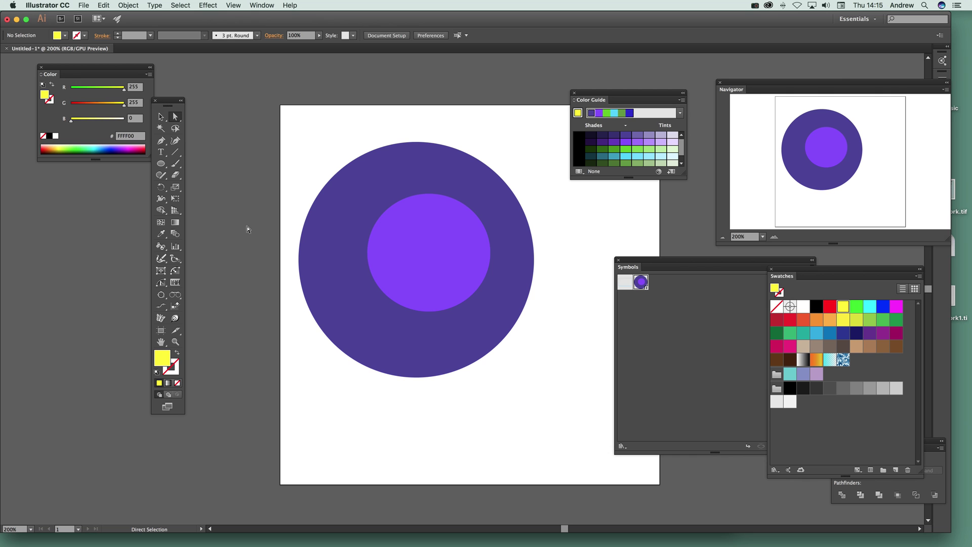
{"action": "left_click", "coordinate": [420, 228]}
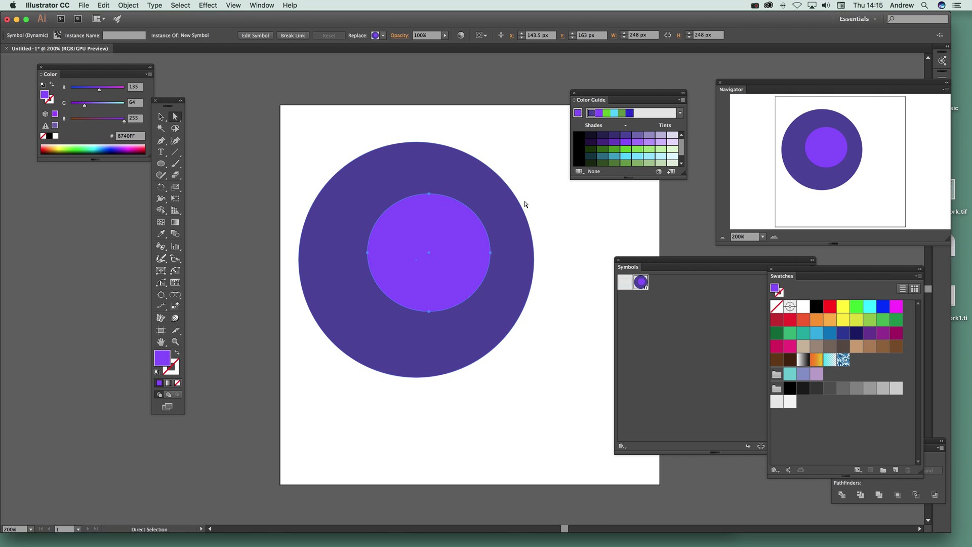
{"action": "left_click", "coordinate": [804, 333]}
{"action": "left_click", "coordinate": [828, 334]}
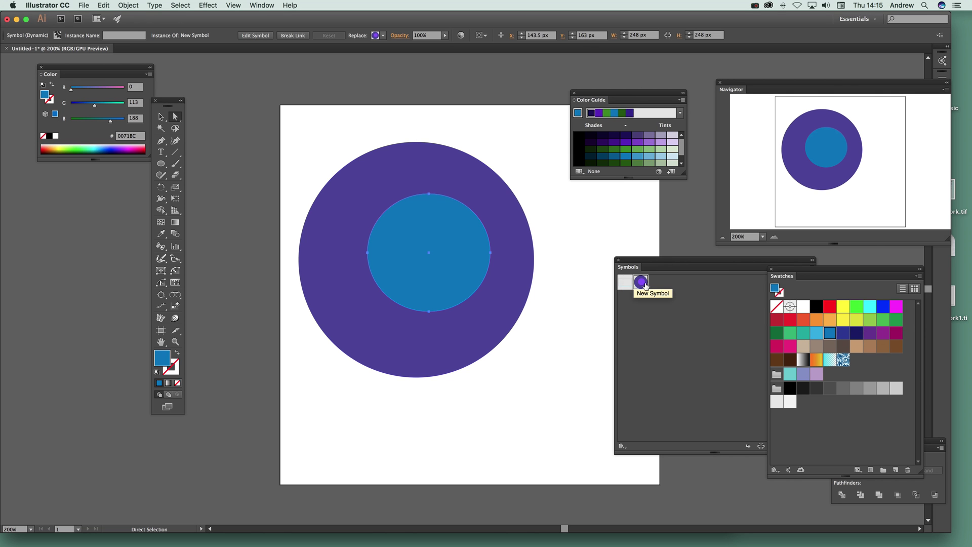
{"action": "left_click", "coordinate": [843, 310]}
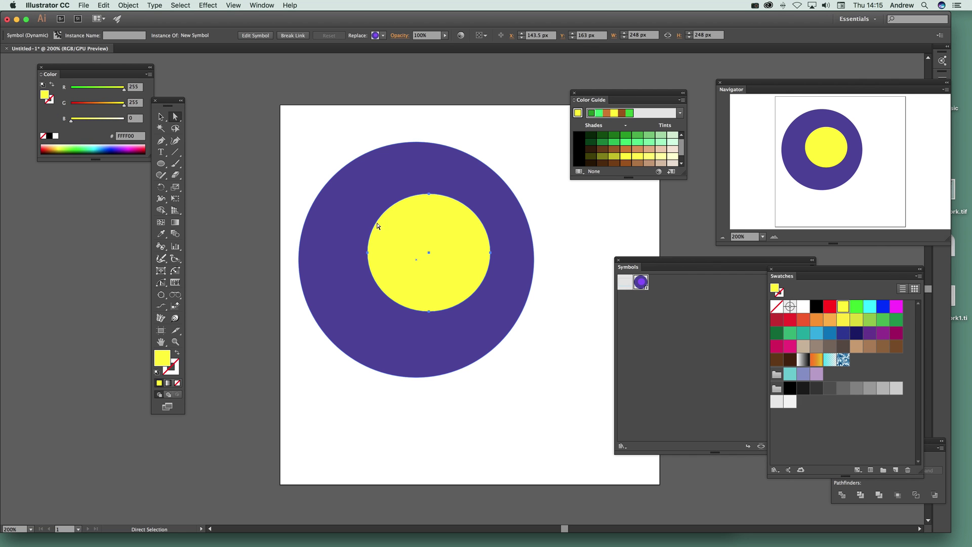
{"action": "left_click", "coordinate": [161, 116]}
{"action": "left_click", "coordinate": [267, 119]}
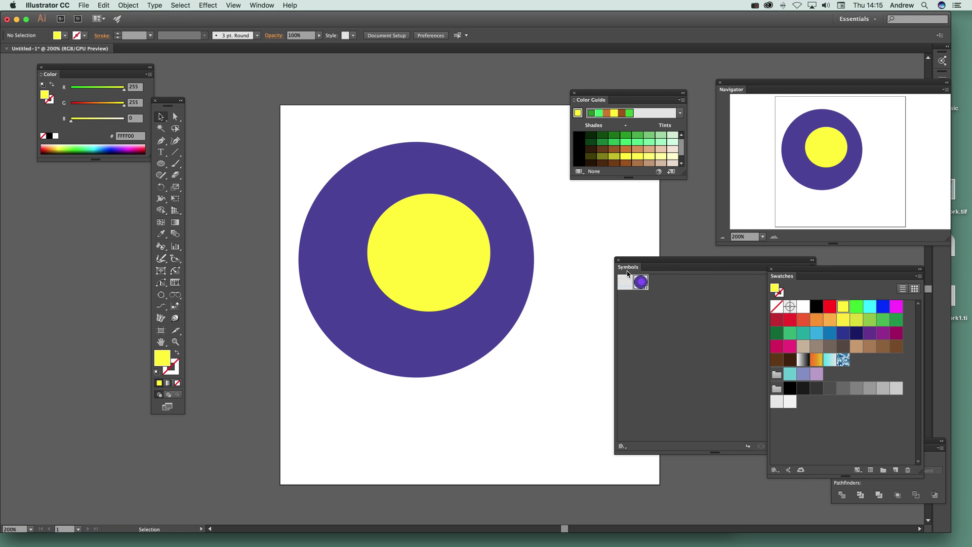
- Delete the symbol instance and place a fresh copy from the Symbols panel
{"action": "left_click", "coordinate": [494, 303]}
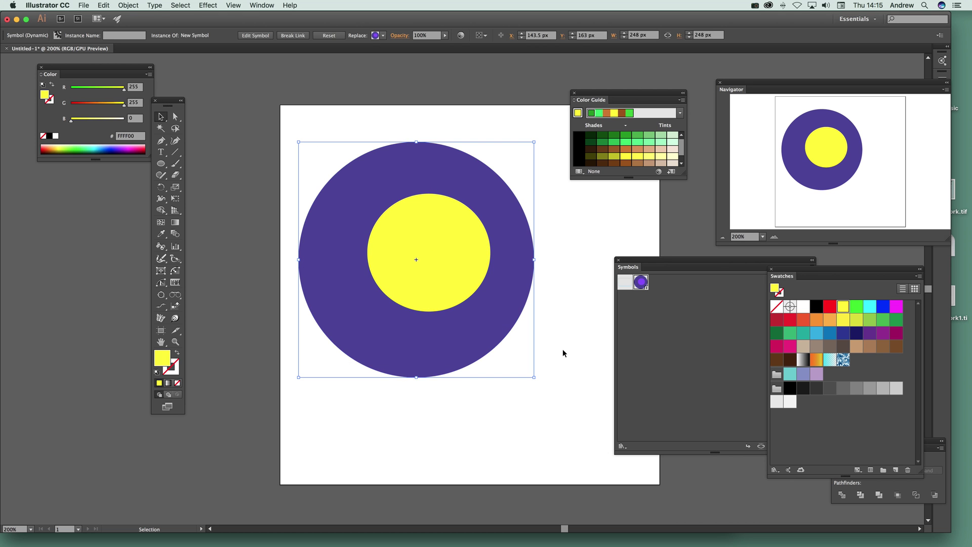
{"action": "key", "text": "Delete"}
{"action": "left_click", "coordinate": [639, 281]}
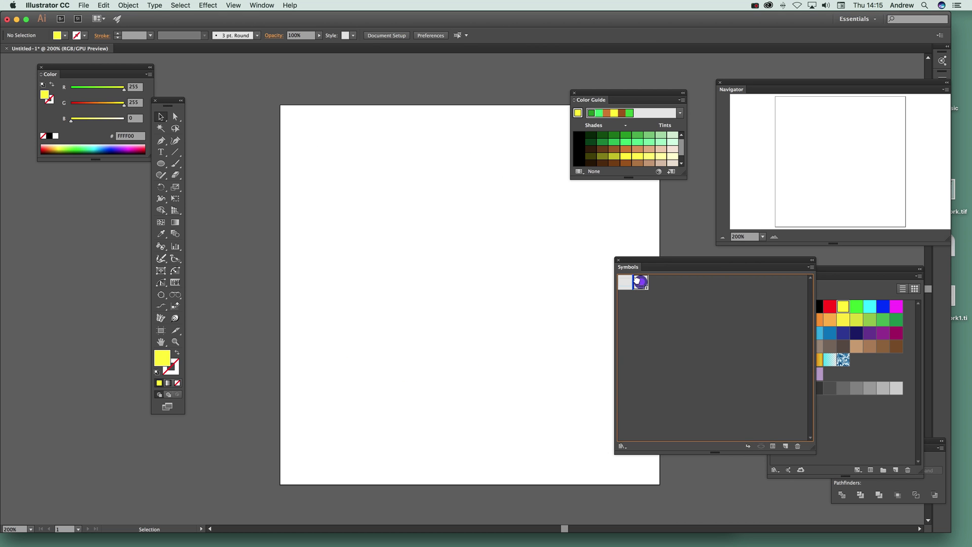
{"action": "left_click_drag", "start_coordinate": [637, 280], "coordinate": [429, 272]}
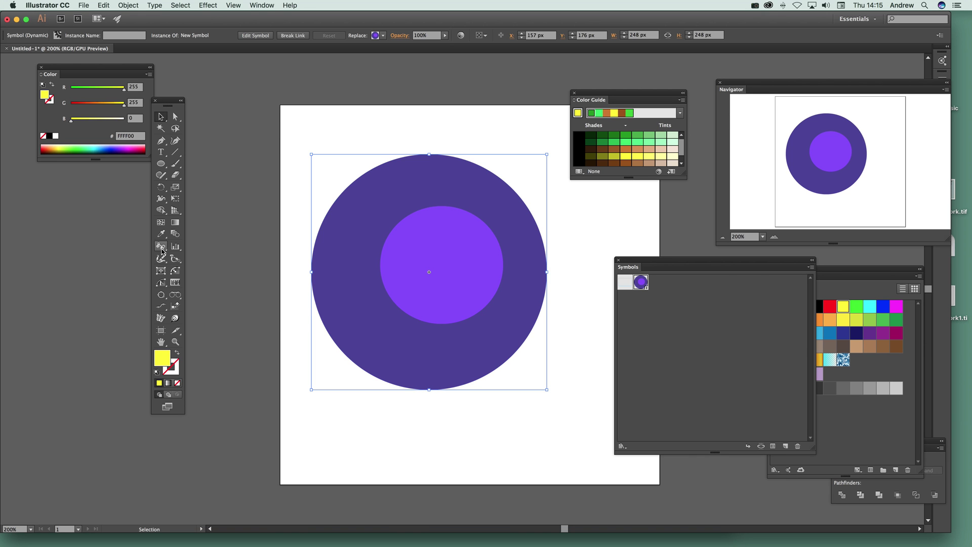
- Stain the new instance with a light green using the Symbol Stainer Tool
{"action": "left_click", "coordinate": [161, 248]}
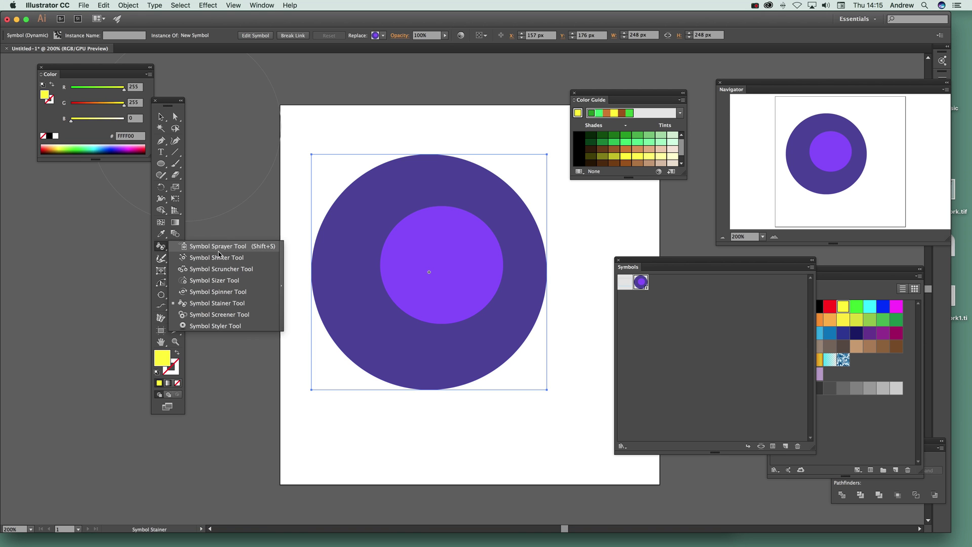
{"action": "left_click", "coordinate": [225, 307]}
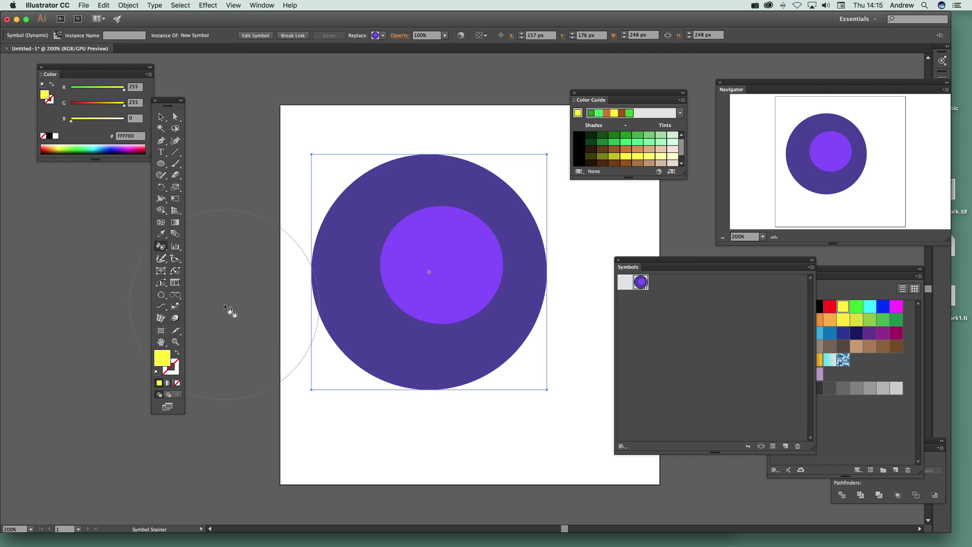
{"action": "left_click", "coordinate": [634, 142]}
{"action": "left_click", "coordinate": [425, 258]}
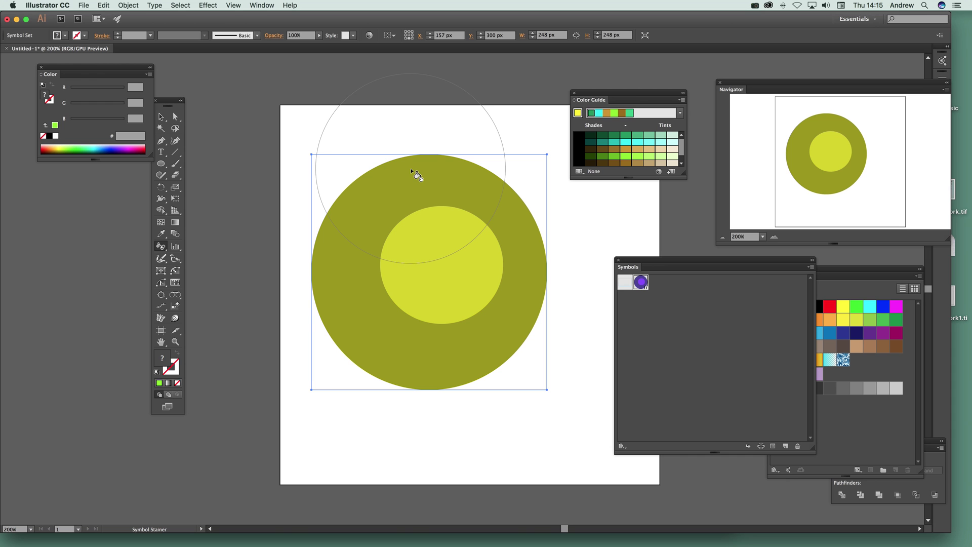
- Try staining with the symbol set deselected and dismiss the selection alert
{"action": "left_click", "coordinate": [161, 116]}
{"action": "left_click", "coordinate": [348, 106]}
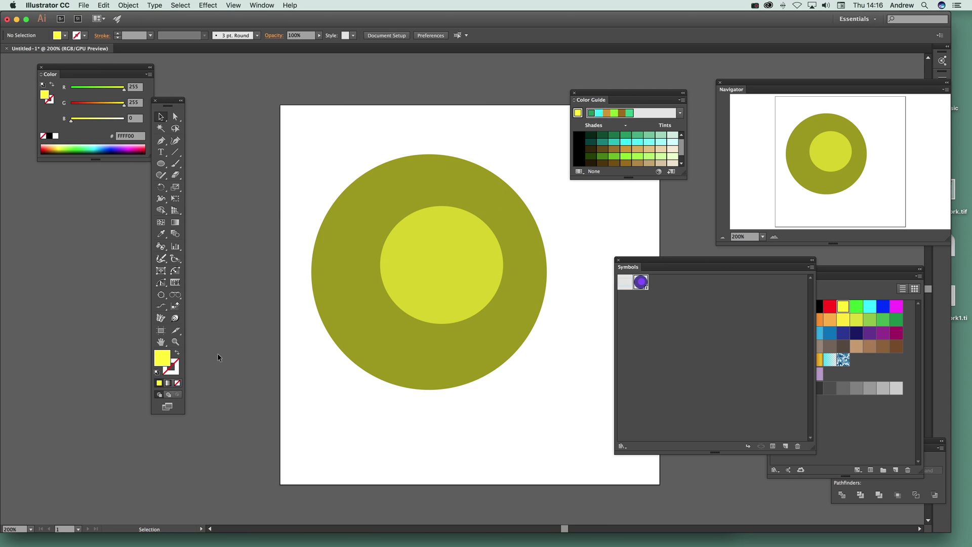
{"action": "left_click", "coordinate": [161, 245]}
{"action": "left_click", "coordinate": [432, 240]}
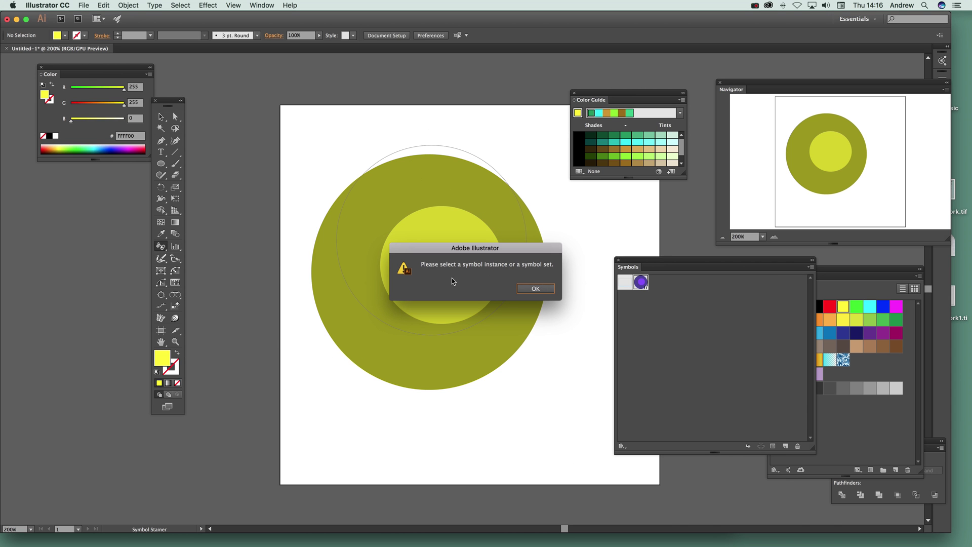
{"action": "left_click", "coordinate": [536, 288]}
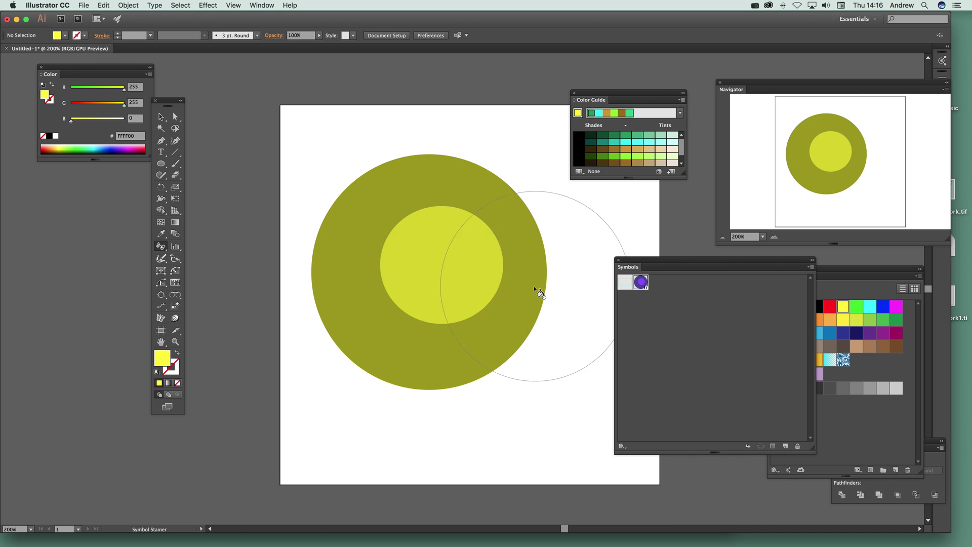
- Select the symbol set, pick cyan 45FFF4, and stain the circles twice toward teal
{"action": "left_click", "coordinate": [161, 116]}
{"action": "left_click", "coordinate": [394, 259]}
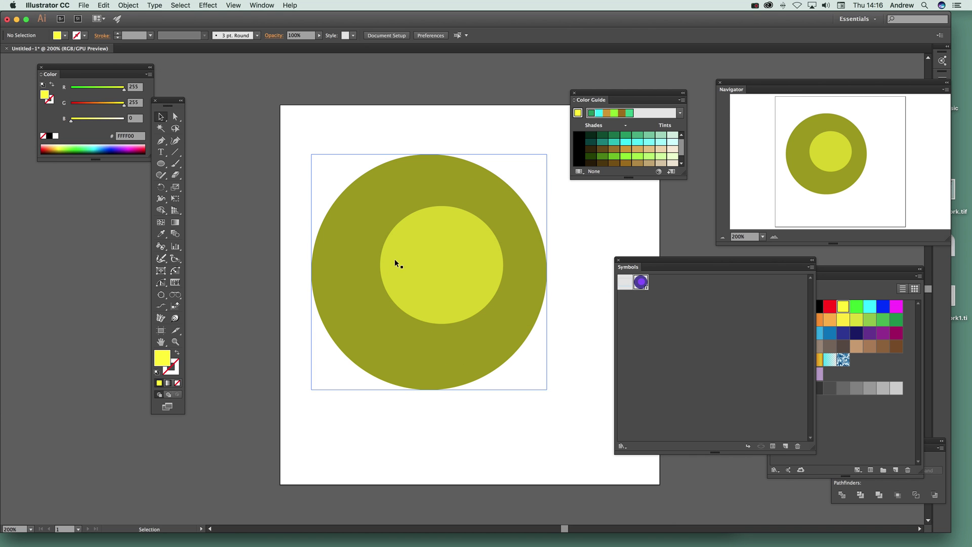
{"action": "left_click", "coordinate": [628, 144]}
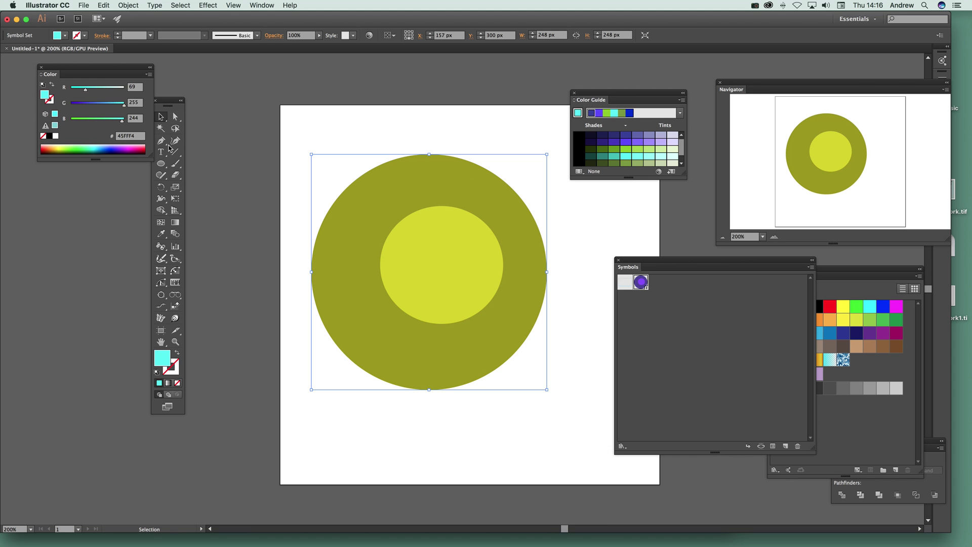
{"action": "left_click", "coordinate": [162, 246]}
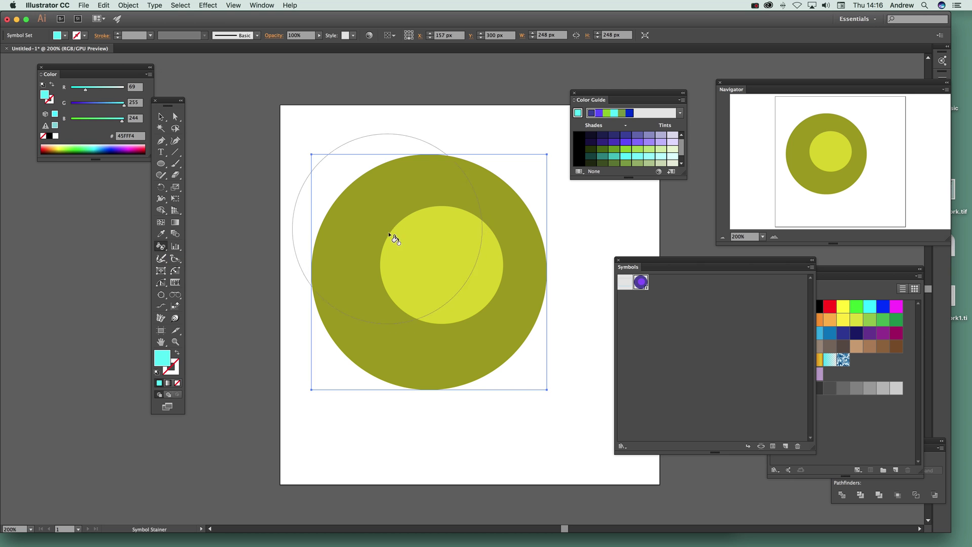
{"action": "left_click", "coordinate": [405, 205]}
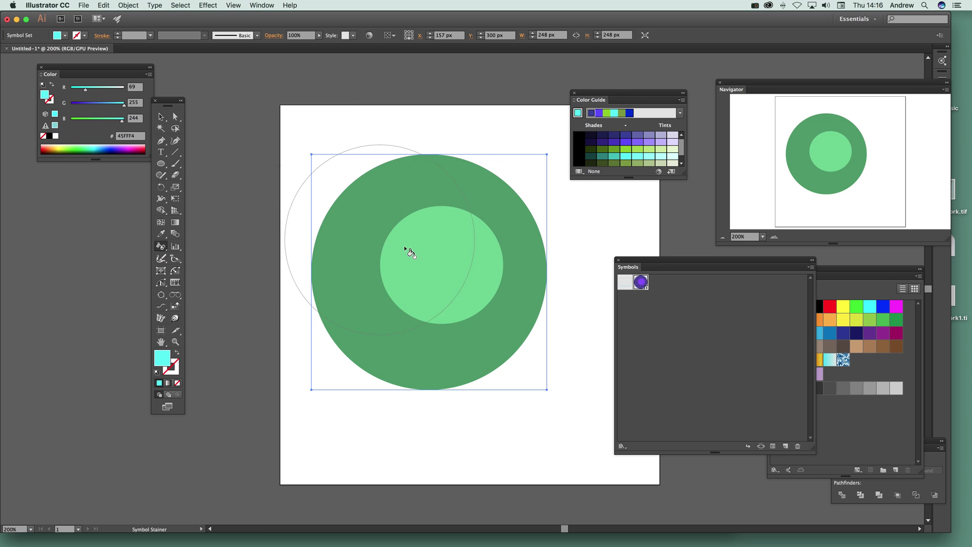
{"action": "left_click", "coordinate": [407, 247]}
- Undo the teal and green staining, then redo back to the teal result to compare
{"action": "key", "text": "v"}
{"action": "key", "text": "cmd+z"}
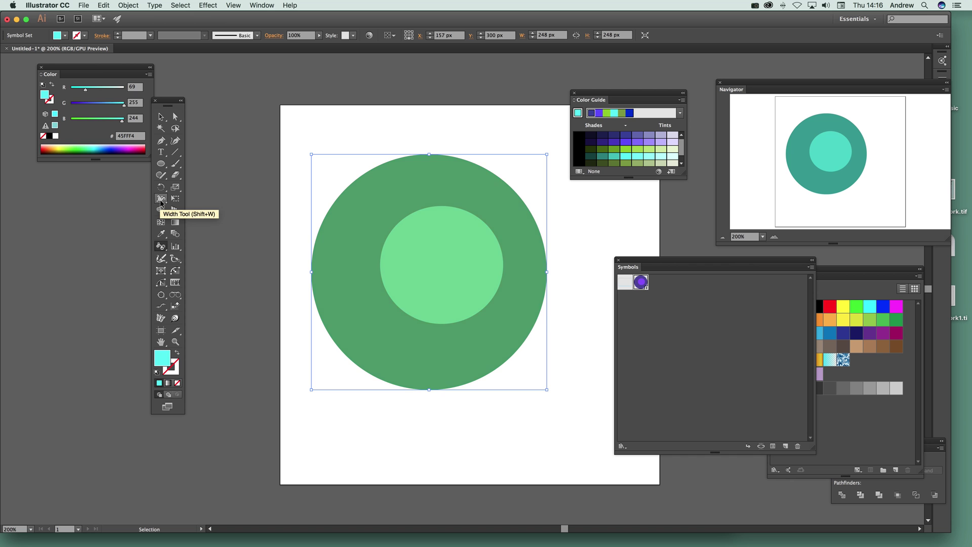
{"action": "key", "text": "cmd+z"}
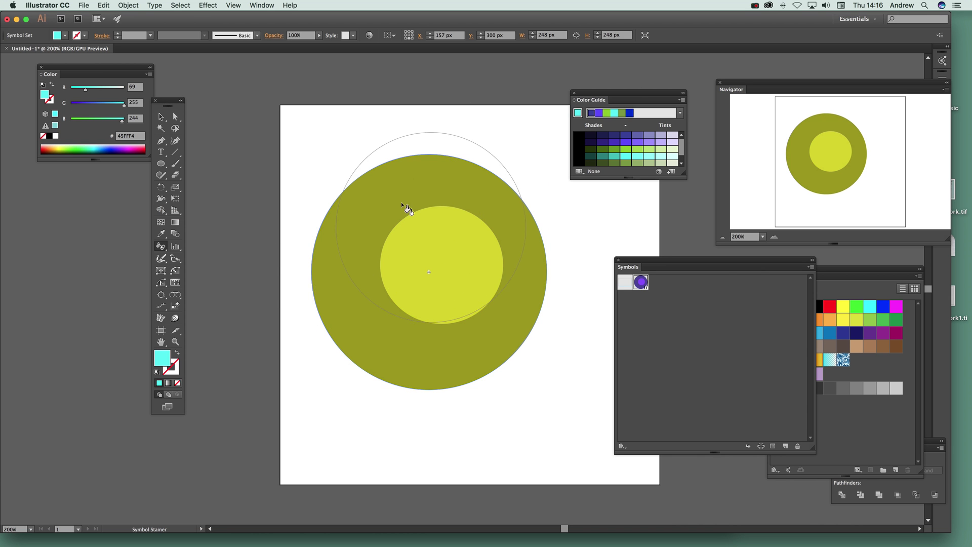
{"action": "key", "text": "cmd+shift+z"}
{"action": "key", "text": "cmd+shift+z"}
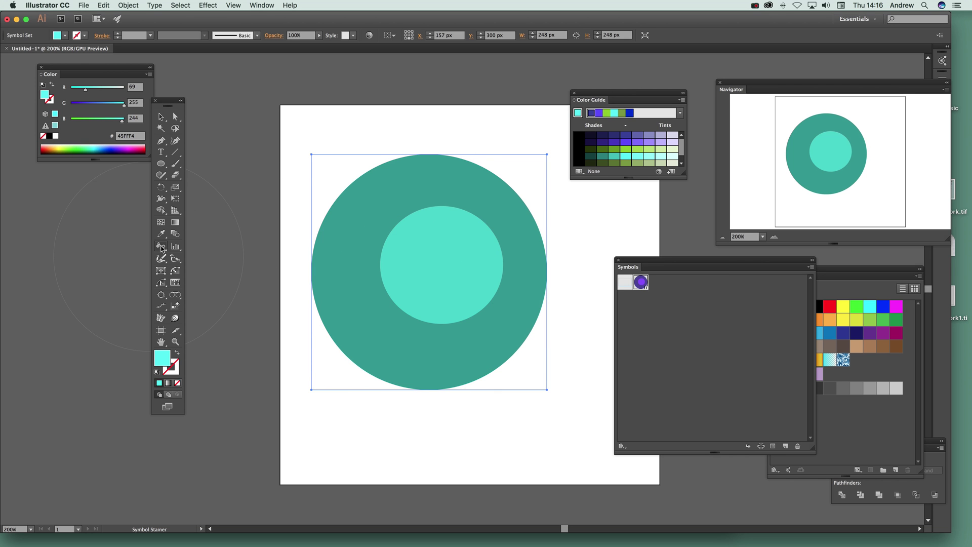
{"action": "double_click", "coordinate": [161, 246]}
{"action": "left_click_drag", "start_coordinate": [472, 208], "coordinate": [547, 207]}
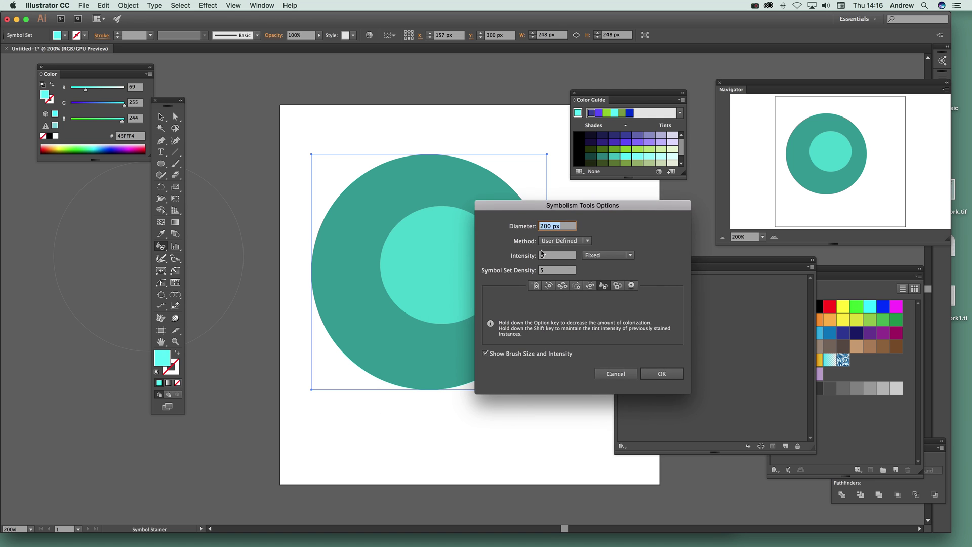
{"action": "left_click", "coordinate": [608, 255]}
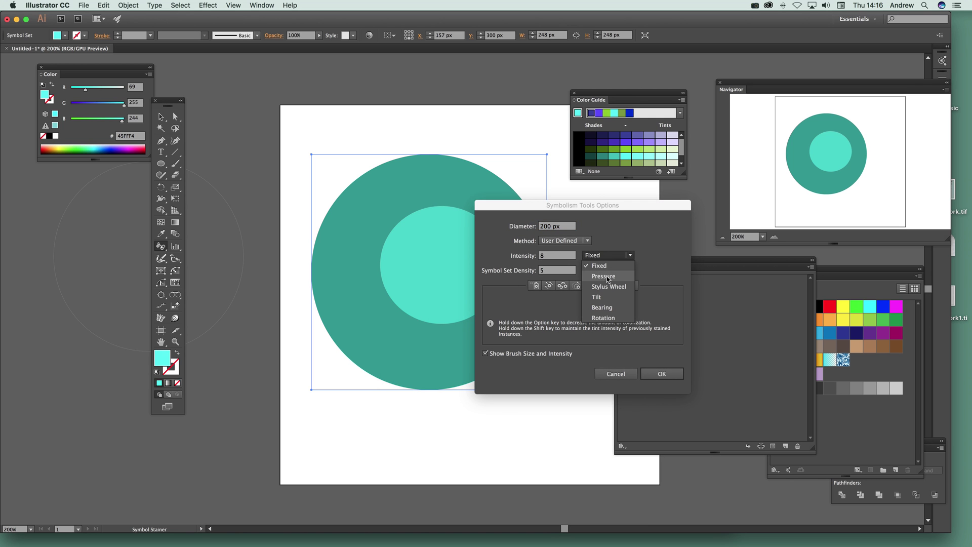
{"action": "left_click", "coordinate": [537, 233]}
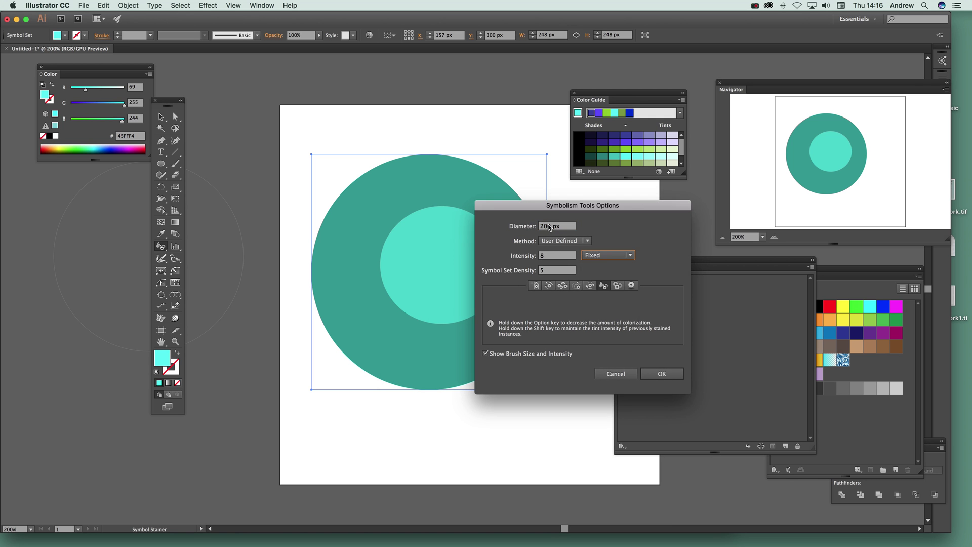
{"action": "left_click", "coordinate": [607, 374]}
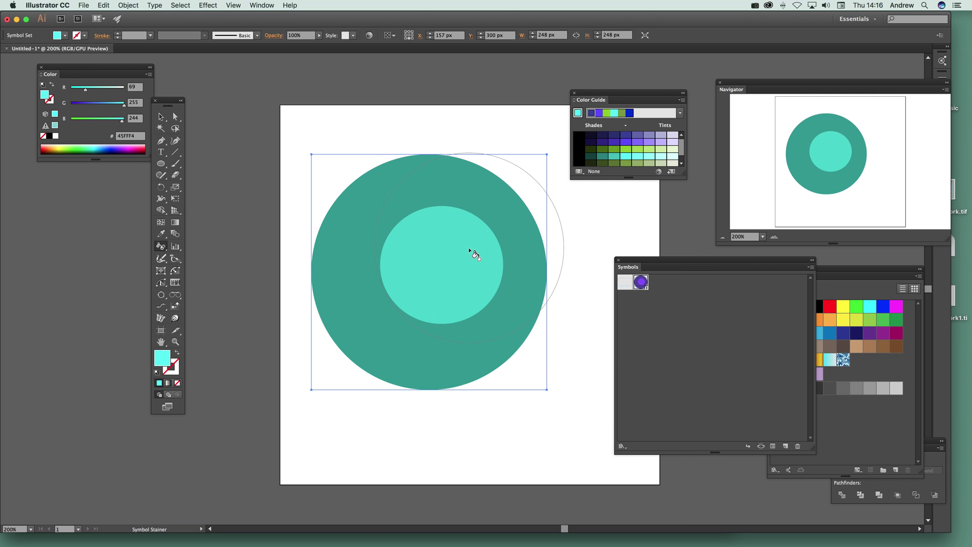